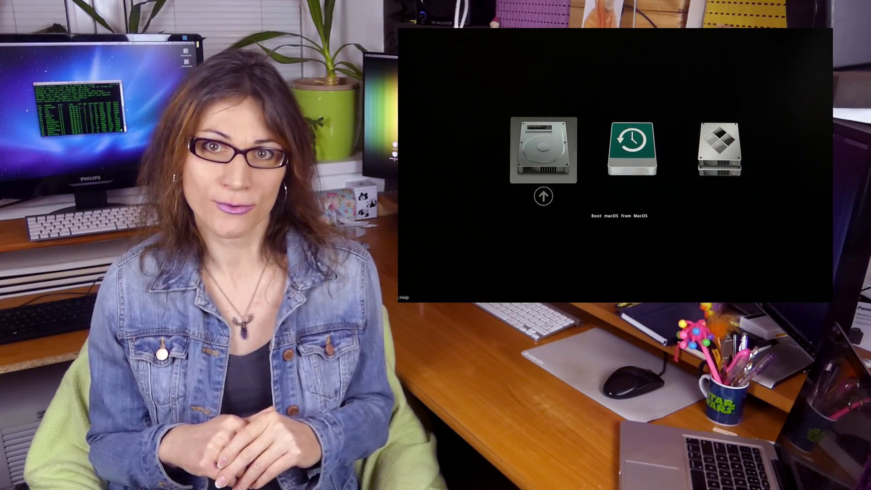
{"action": "key", "text": "Right"}
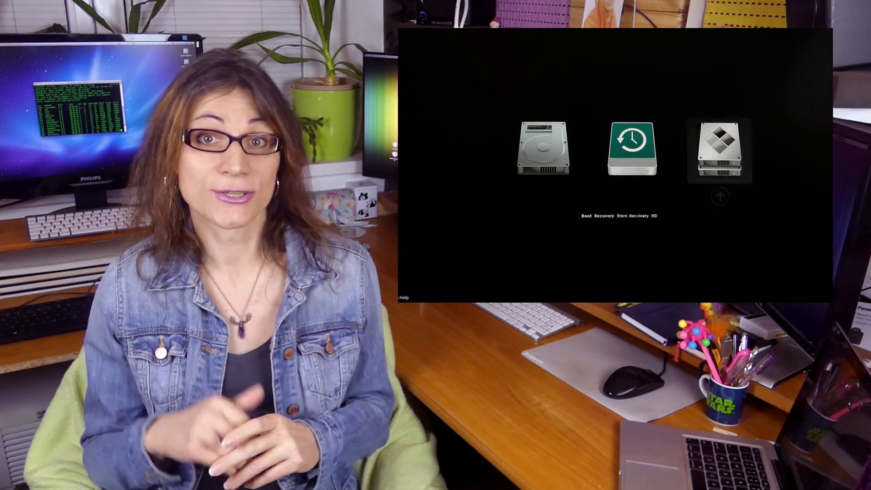
{"action": "key", "text": "Right"}
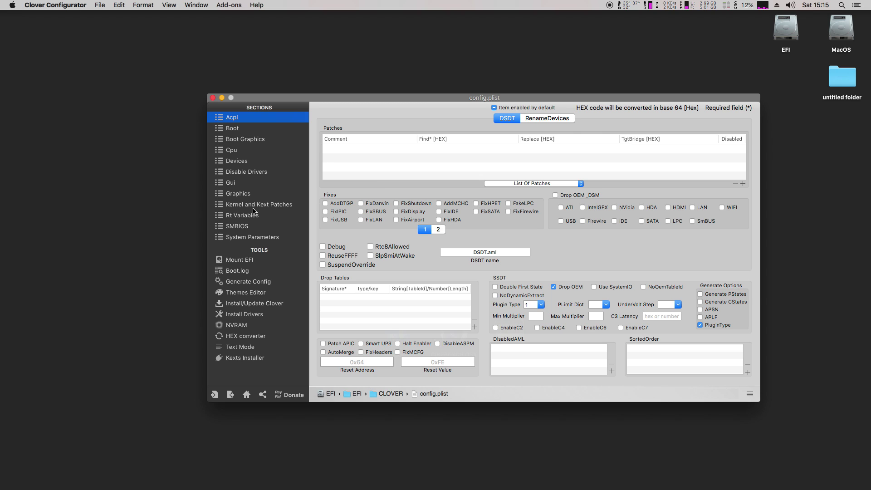
- Show the Gui settings and set Scan to entries and kernel, with Linux scanning off
{"action": "left_click", "coordinate": [230, 182]}
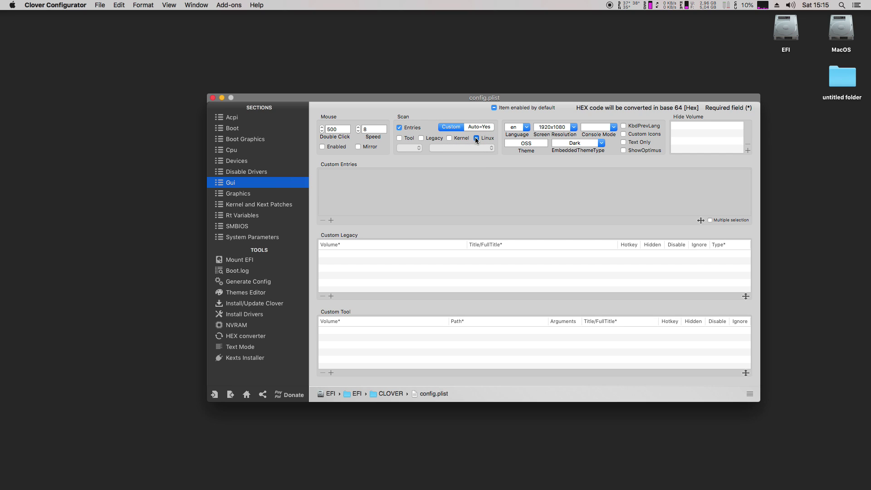
{"action": "left_click", "coordinate": [450, 138]}
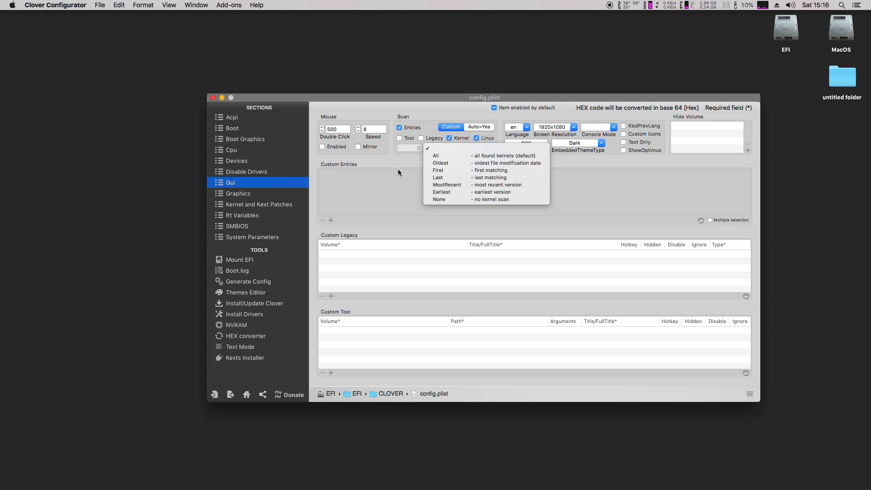
{"action": "key", "text": "Escape"}
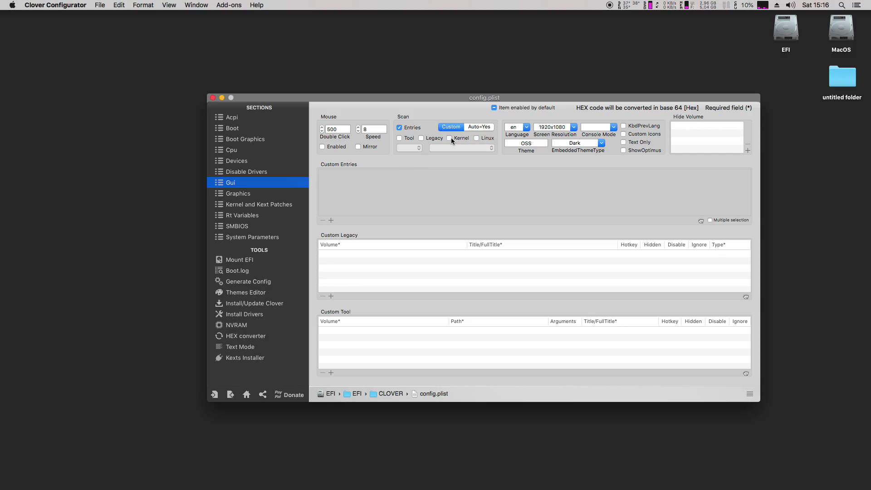